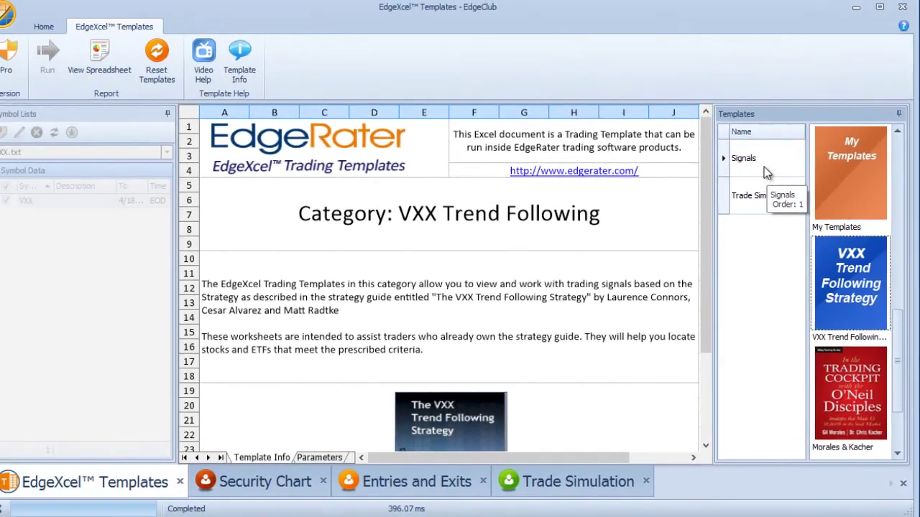
# - Load the Signals template and delete the old VXX.txt symbol list, leaving 2x3xEquityLS.txt current
pyautogui.click(764, 167)
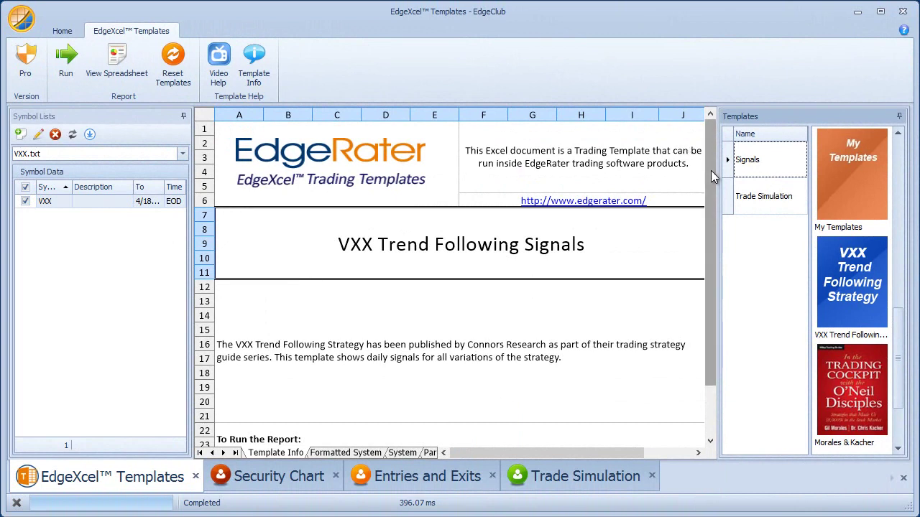
pyautogui.moveTo(710, 170)
pyautogui.mouseDown()
pyautogui.moveTo(712, 232)
pyautogui.moveTo(723, 180)
pyautogui.mouseUp()
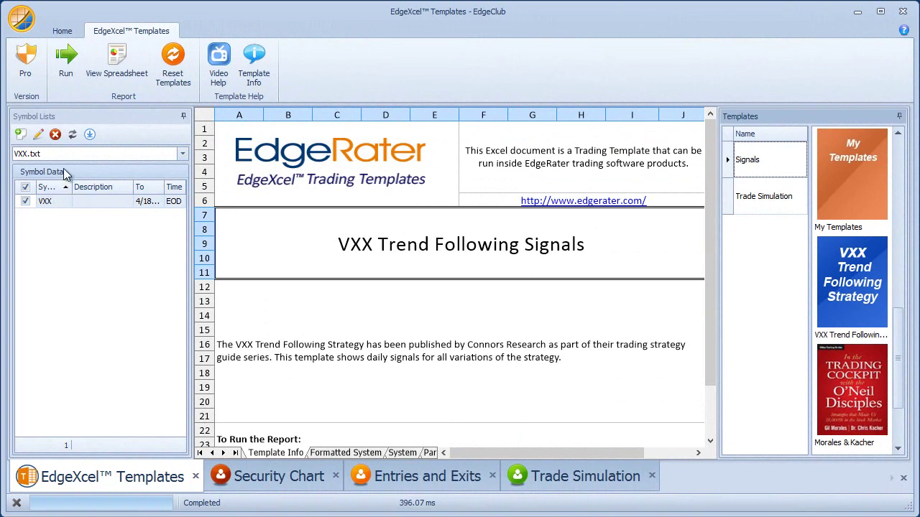
pyautogui.click(55, 134)
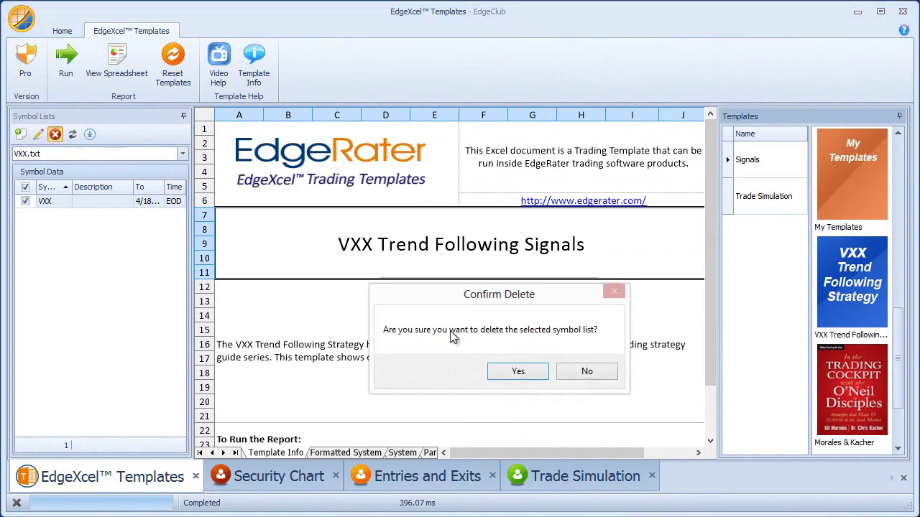
pyautogui.click(538, 372)
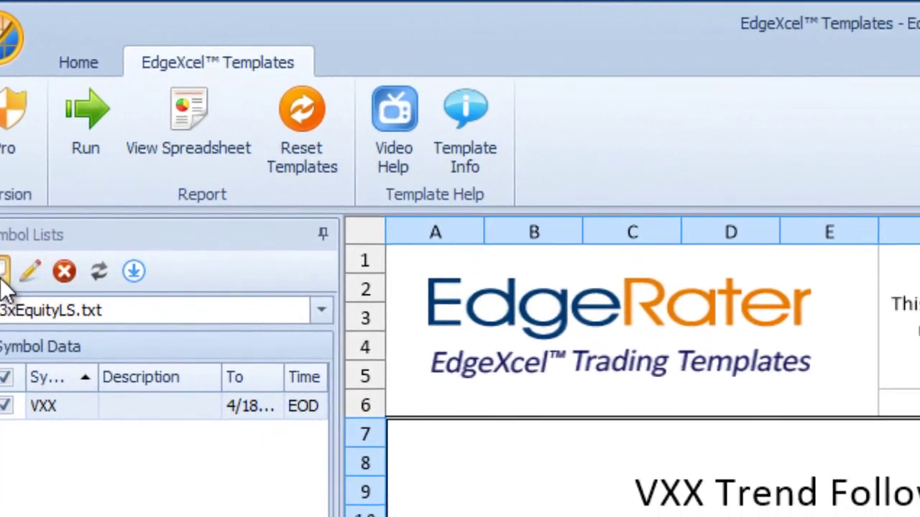
# - Create a new symbol list with VXX described as 'VIX Short-Term Futures ETN IPath'
pyautogui.click(43, 281)
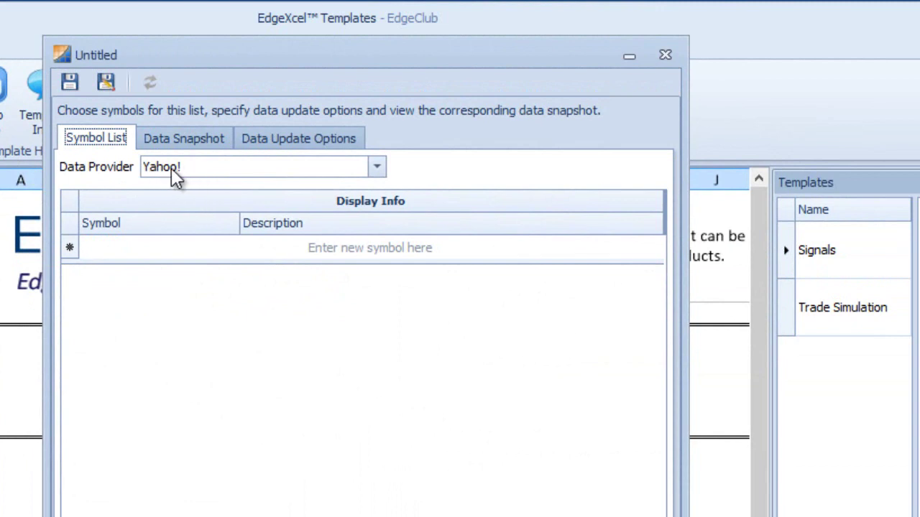
pyautogui.click(144, 246)
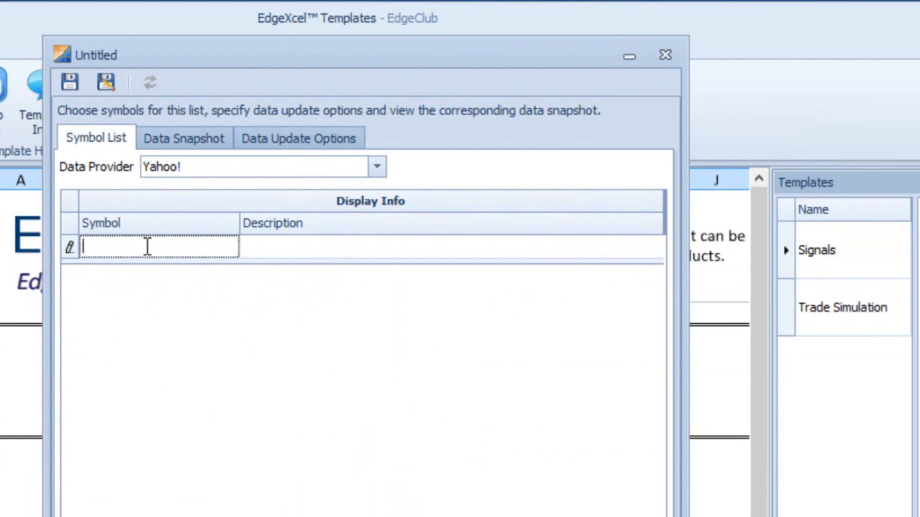
pyautogui.write('VXX')
pyautogui.press('Tab')
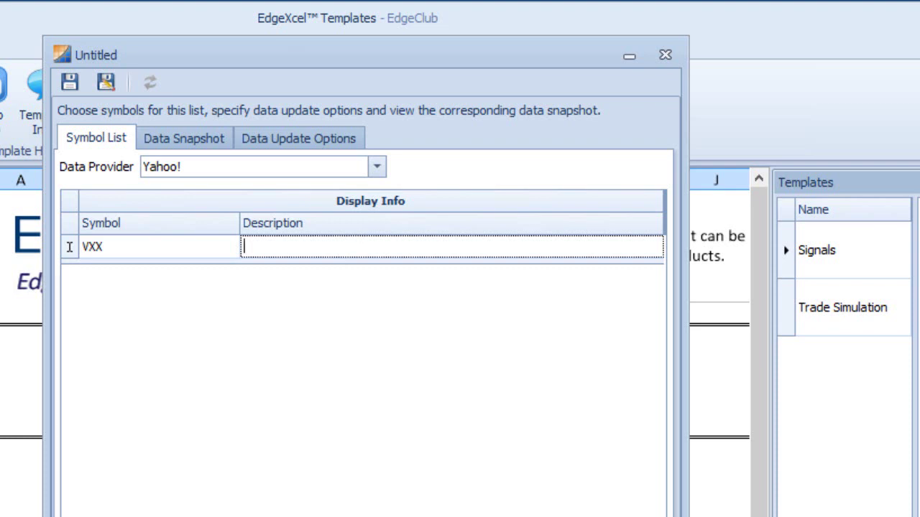
pyautogui.write('VIX Short-Term')
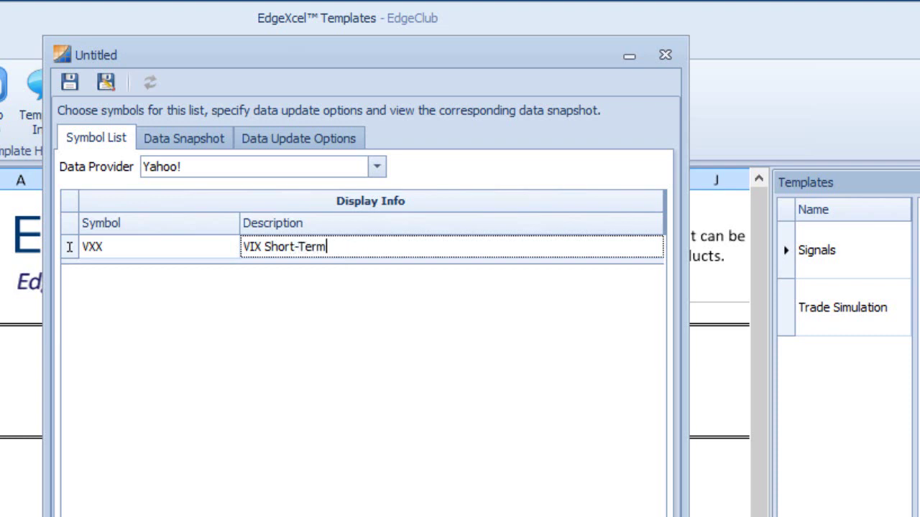
pyautogui.write(' Futures ETN')
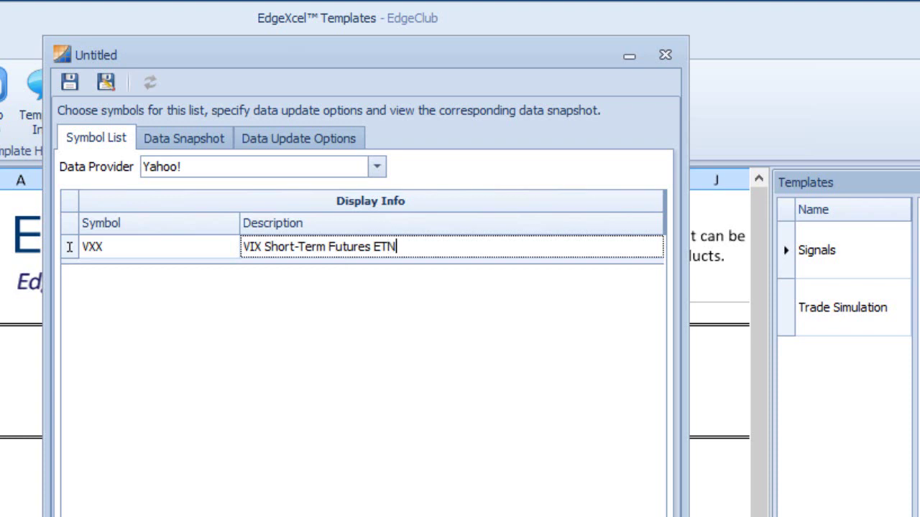
pyautogui.write(' IPath')
pyautogui.press('Return')
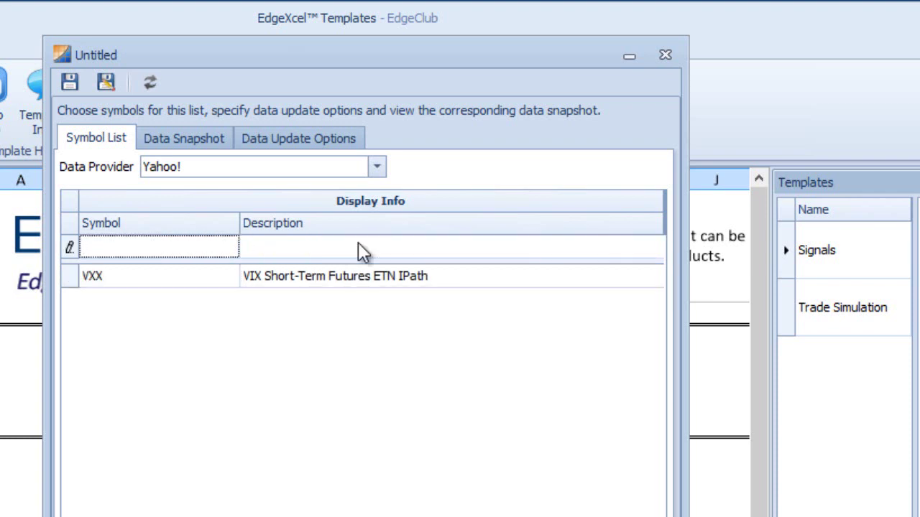
# - Set the list's Data Update Options to download the 6 most recent years
pyautogui.click(198, 143)
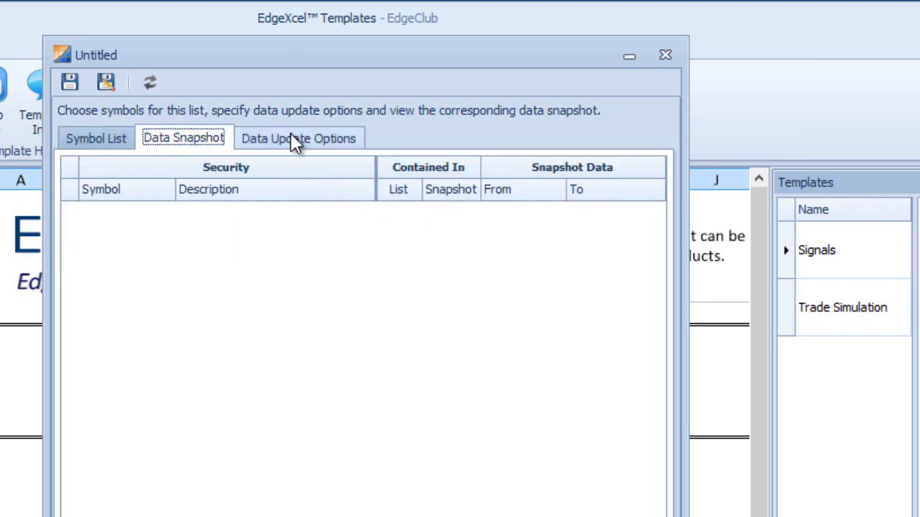
pyautogui.click(305, 154)
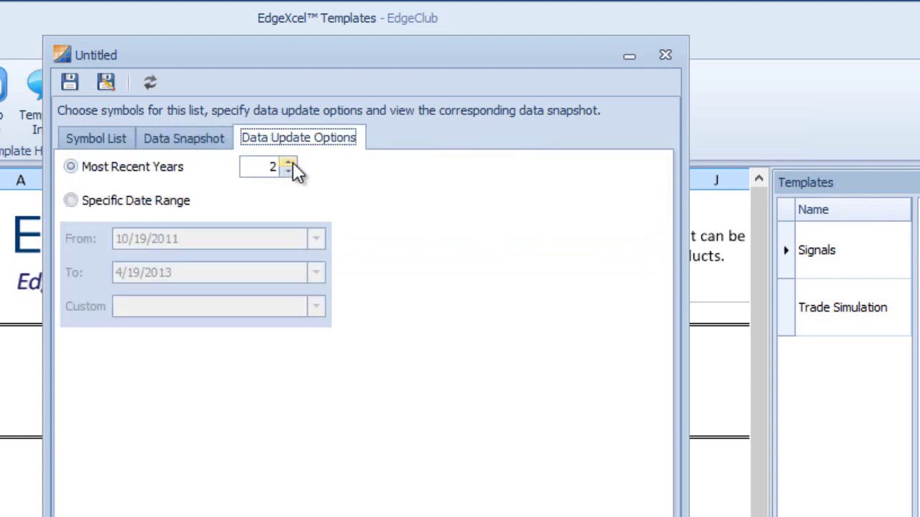
pyautogui.click(289, 163)
pyautogui.click(290, 163)
pyautogui.click(290, 162)
pyautogui.click(287, 162)
pyautogui.click(288, 162)
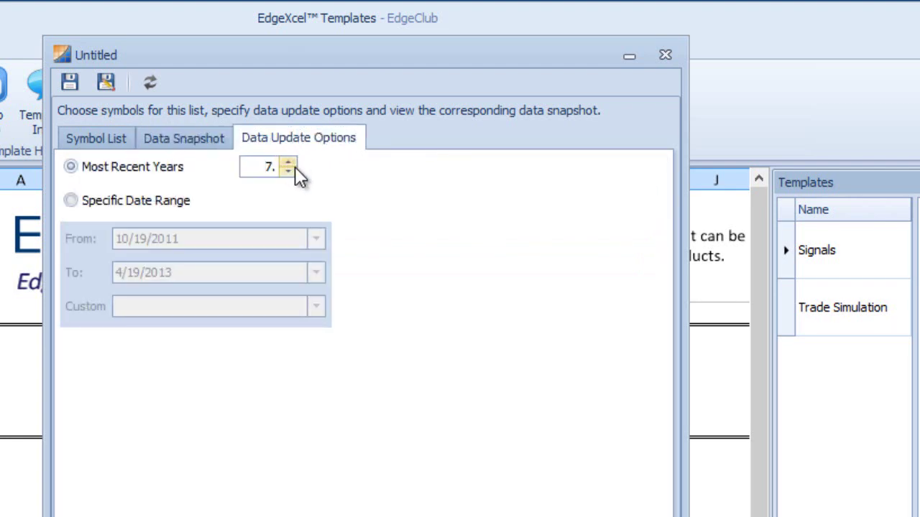
pyautogui.click(288, 171)
pyautogui.click(288, 171)
pyautogui.scroll(1, 176, 148)
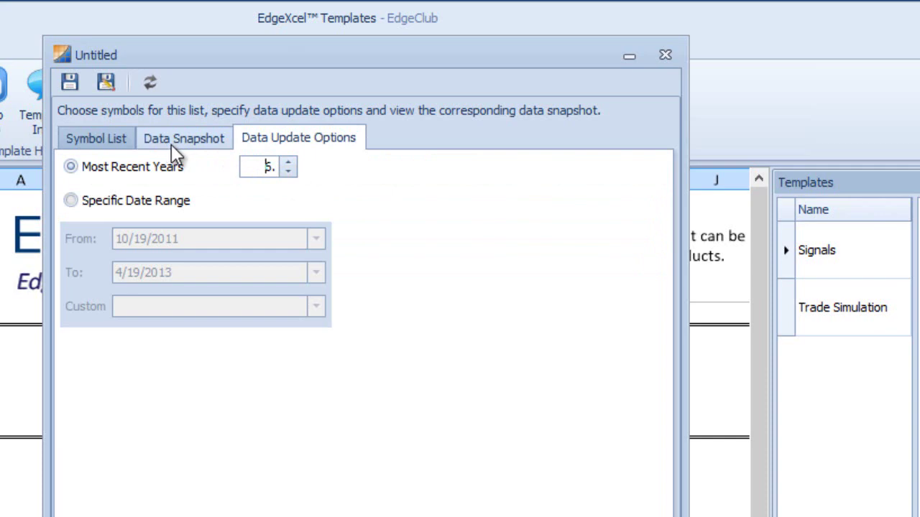
# - Save the new symbol list as VXX.txt
pyautogui.click(69, 83)
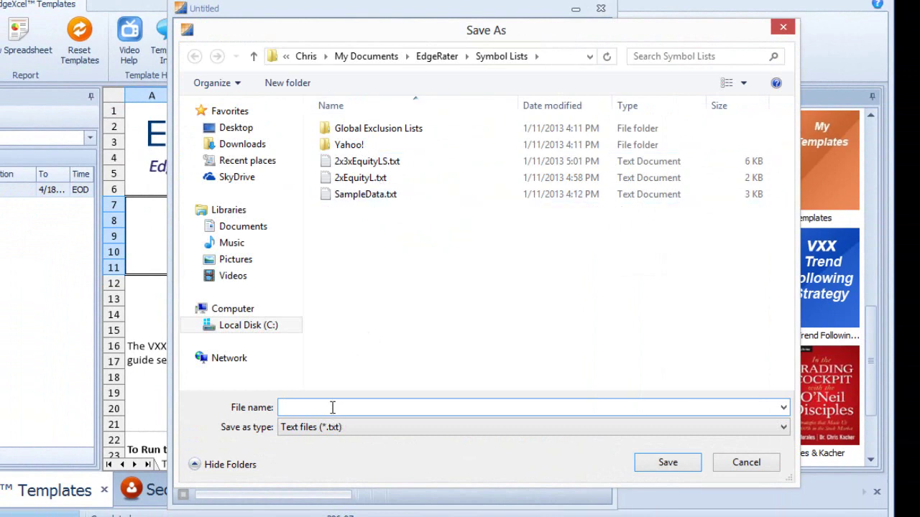
pyautogui.write('V')
pyautogui.press('BackSpace')
pyautogui.write('VXX')
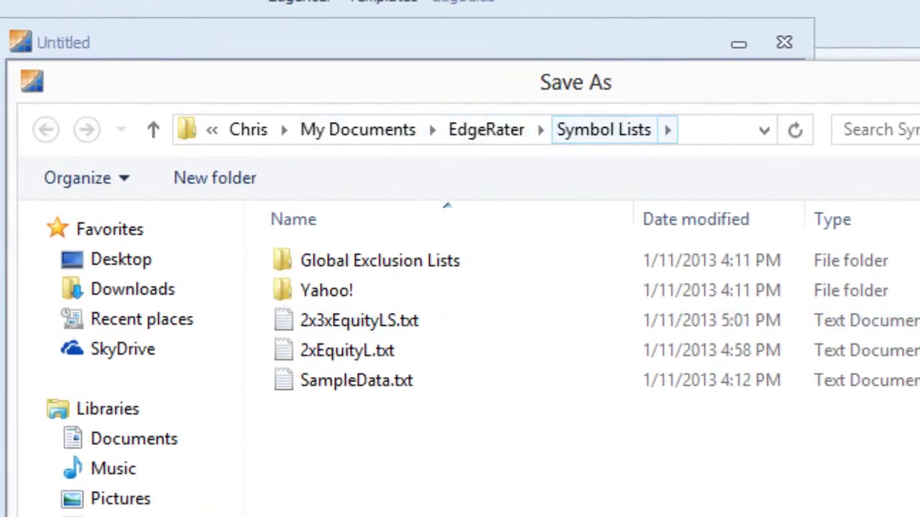
pyautogui.press('Return')
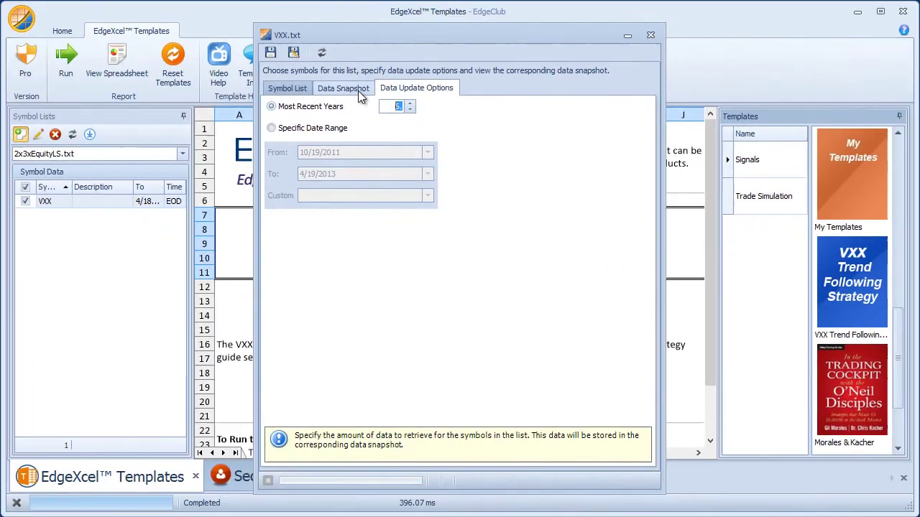
# - Refresh VXX price data through 4/18/2013 and close the VXX.txt list window
pyautogui.click(357, 90)
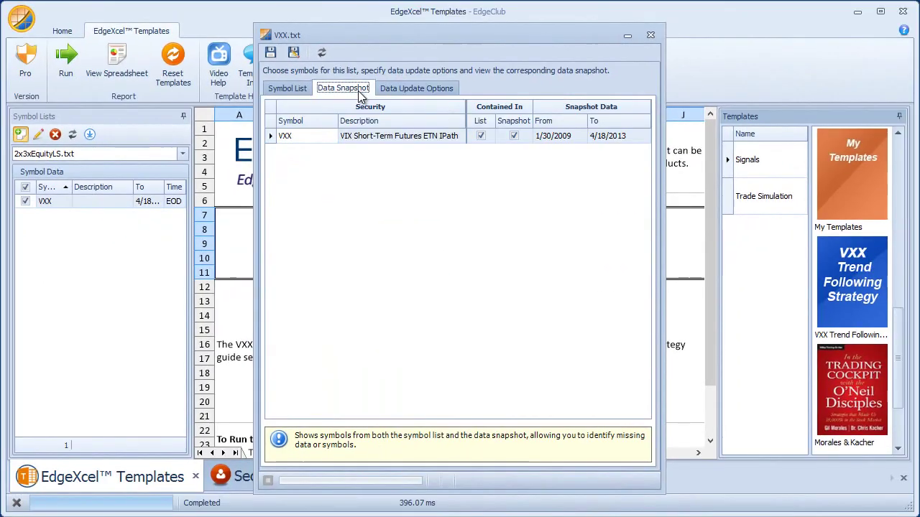
pyautogui.click(322, 52)
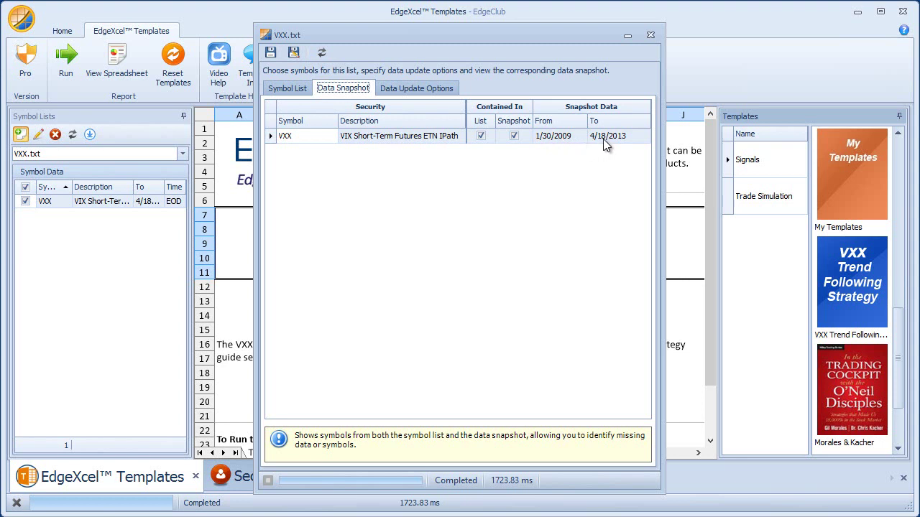
pyautogui.click(650, 36)
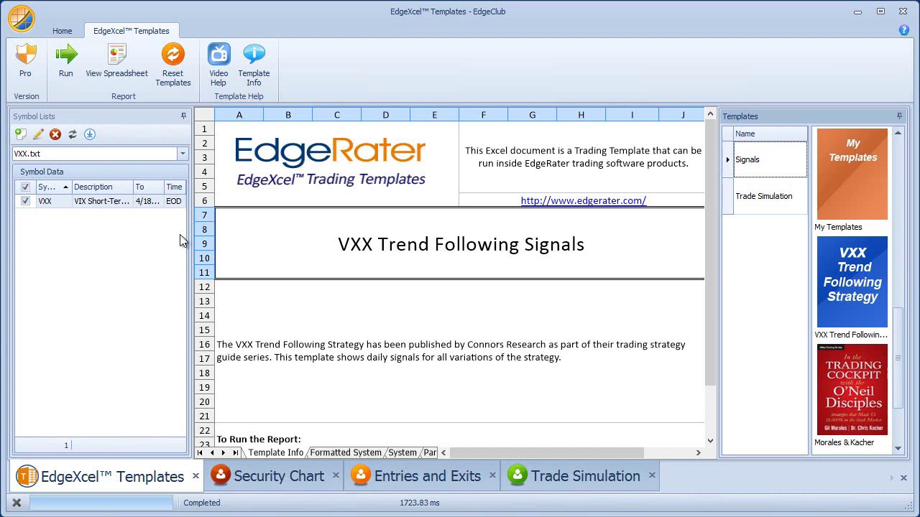
pyautogui.click(184, 155)
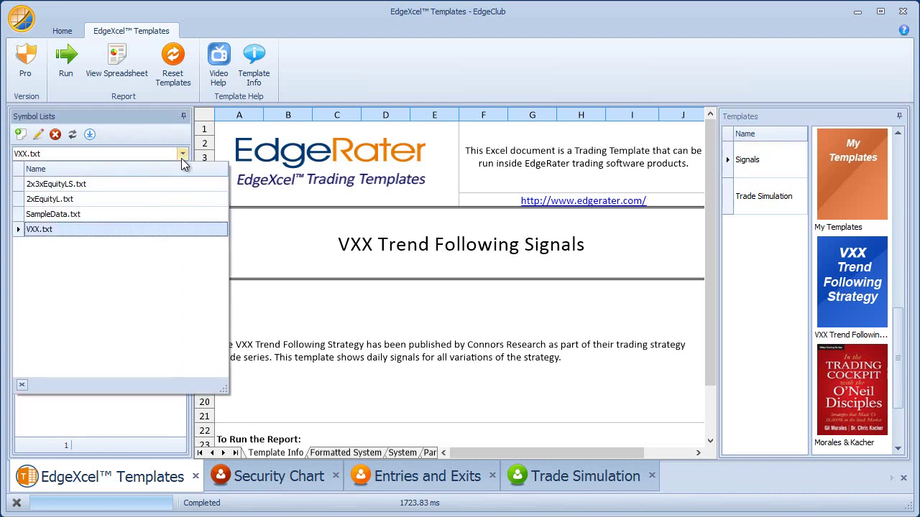
pyautogui.click(131, 214)
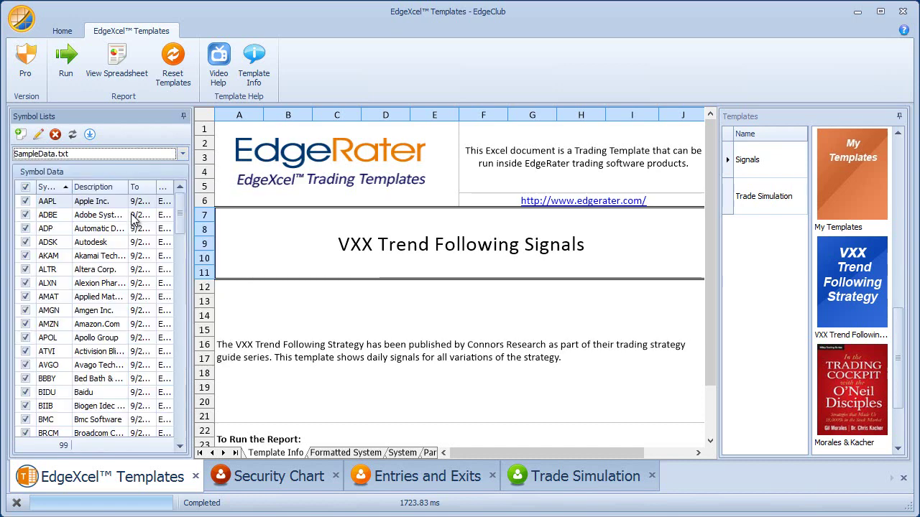
pyautogui.click(182, 155)
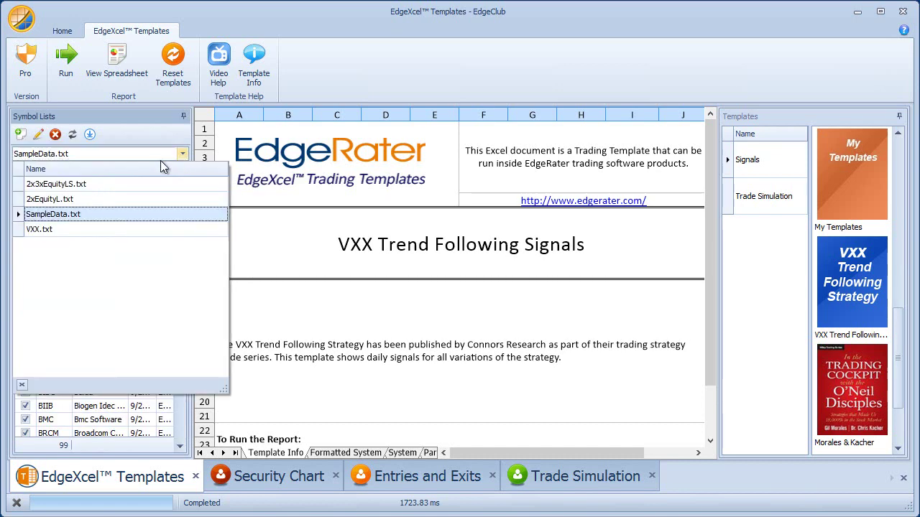
pyautogui.click(102, 228)
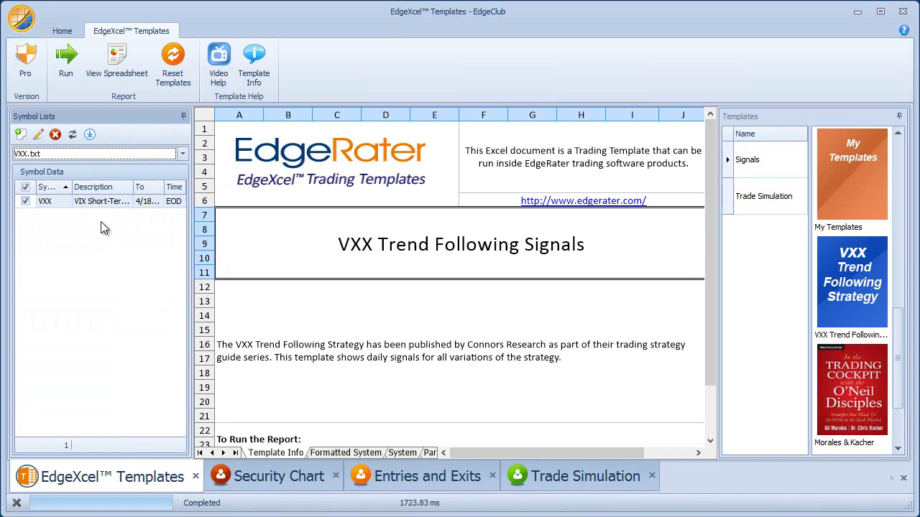
pyautogui.click(73, 139)
# - Run the Signals template, collapse the Symbol Lists panel, and open the VXX Security Chart
pyautogui.click(65, 68)
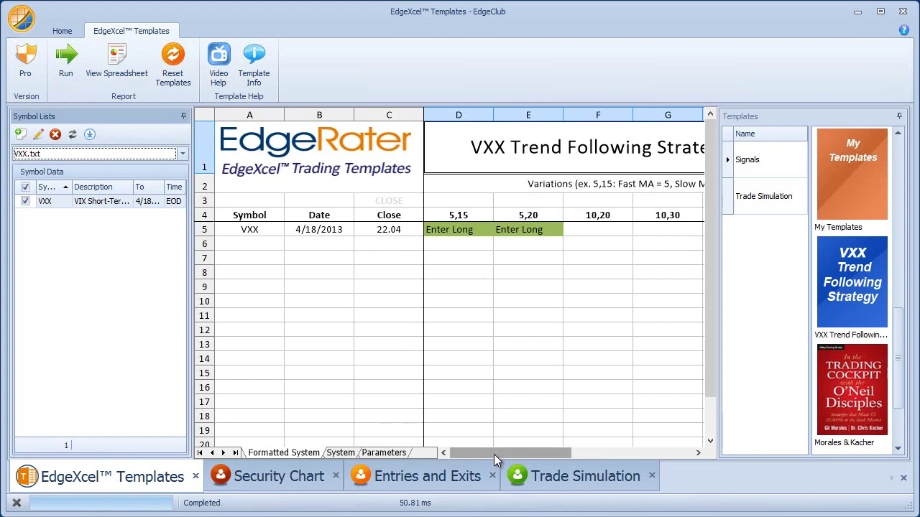
pyautogui.moveTo(494, 454)
pyautogui.mouseDown()
pyautogui.moveTo(559, 449)
pyautogui.moveTo(477, 450)
pyautogui.mouseUp()
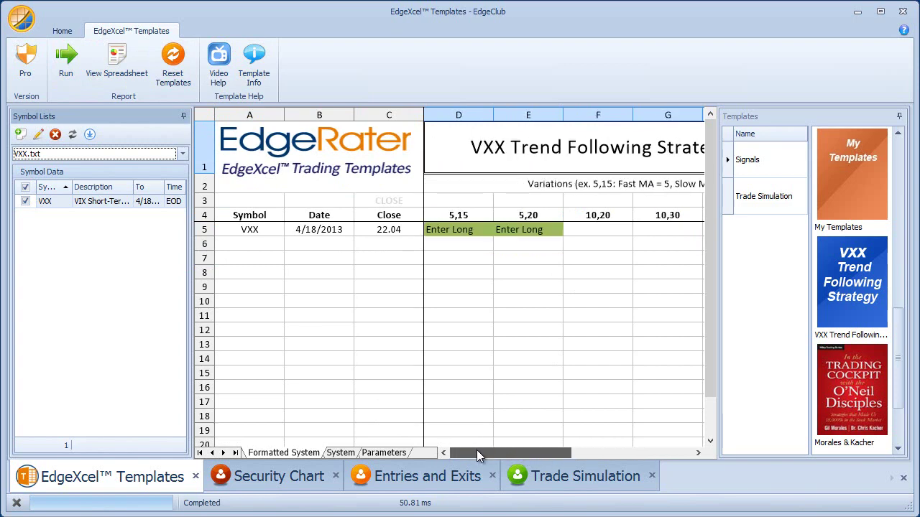
pyautogui.click(183, 116)
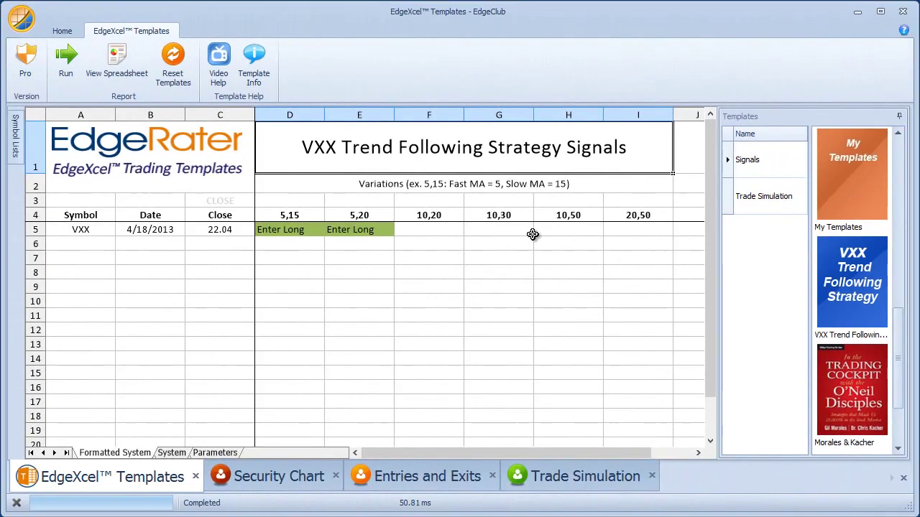
pyautogui.doubleClick(309, 229)
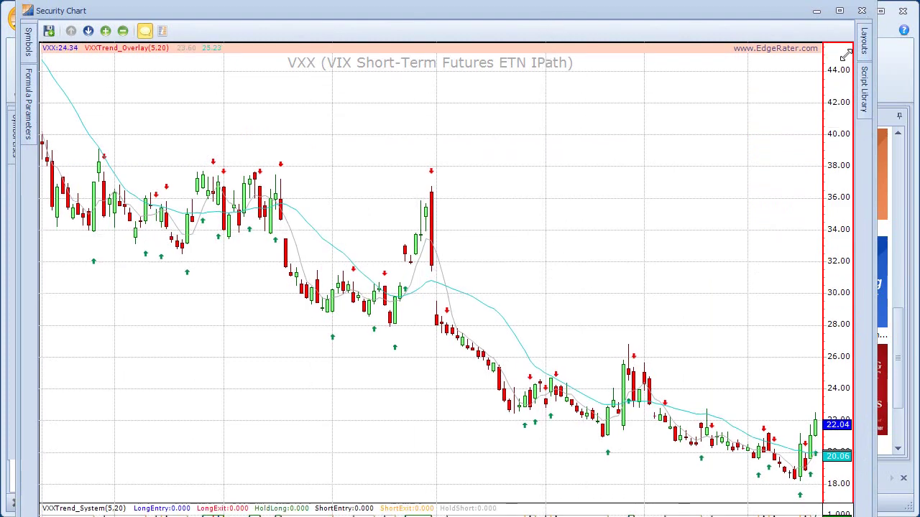
# - Make the VXX chart a floating window and show its saved chart layouts list
pyautogui.click(840, 10)
pyautogui.moveTo(749, 66); pyautogui.dragTo(765, 17)
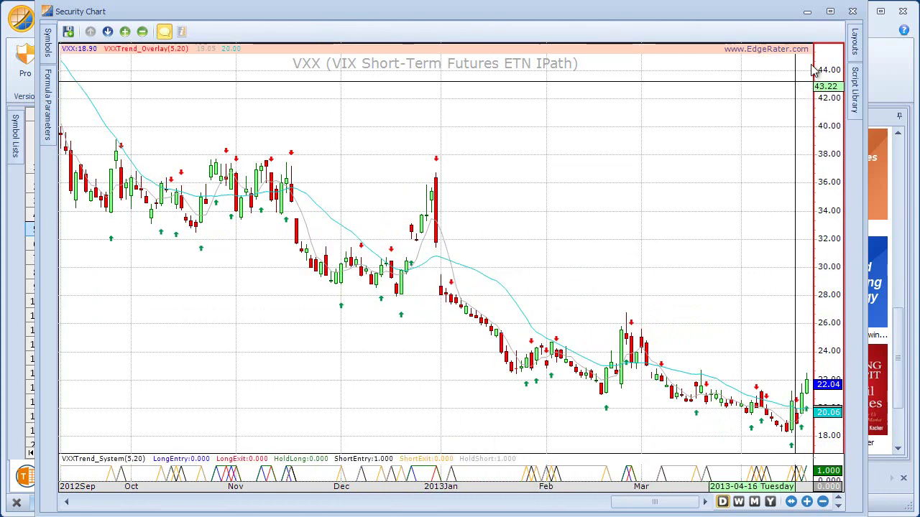
pyautogui.moveTo(857, 45)
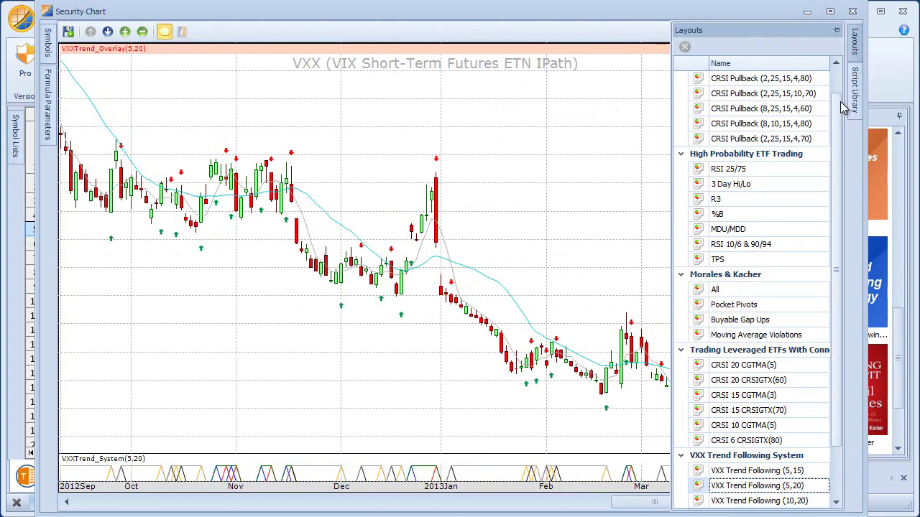
# - Try the (5,15) layout, then apply VXX Trend Following (20,50) to the VXX chart
pyautogui.scroll(-1, 834, 122)
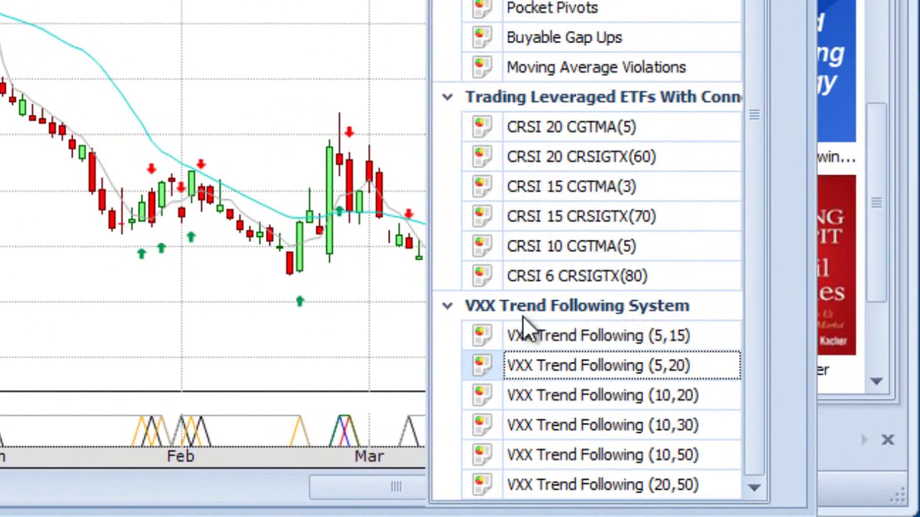
pyautogui.click(552, 333)
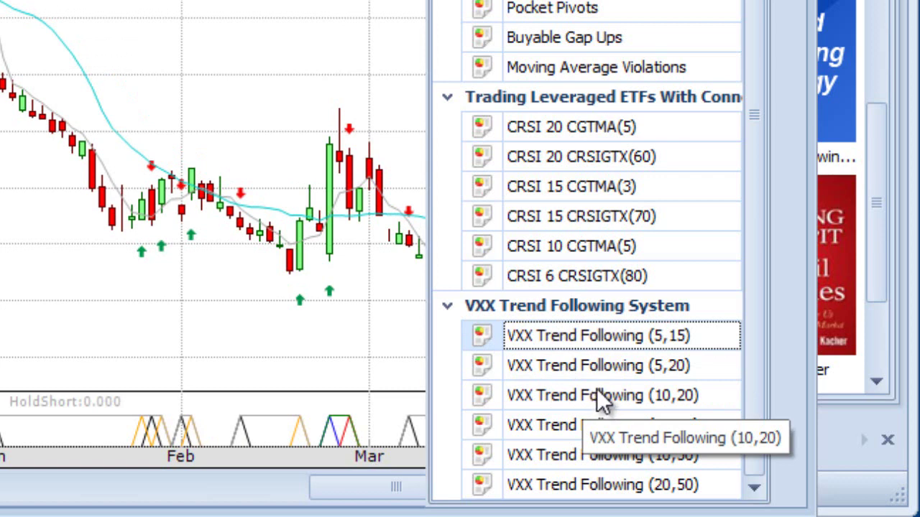
pyautogui.click(634, 483)
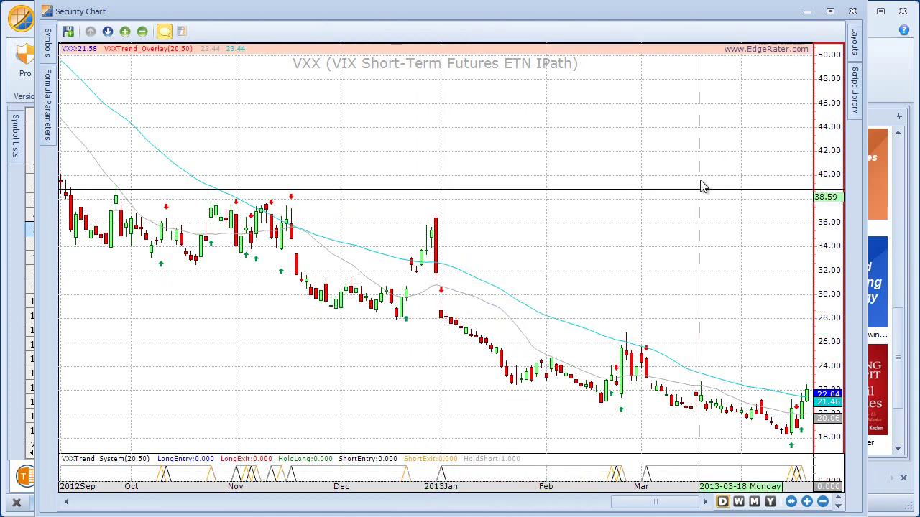
# - Close the Security Chart and switch to the Trade Simulation template for all 24 variations
pyautogui.click(852, 12)
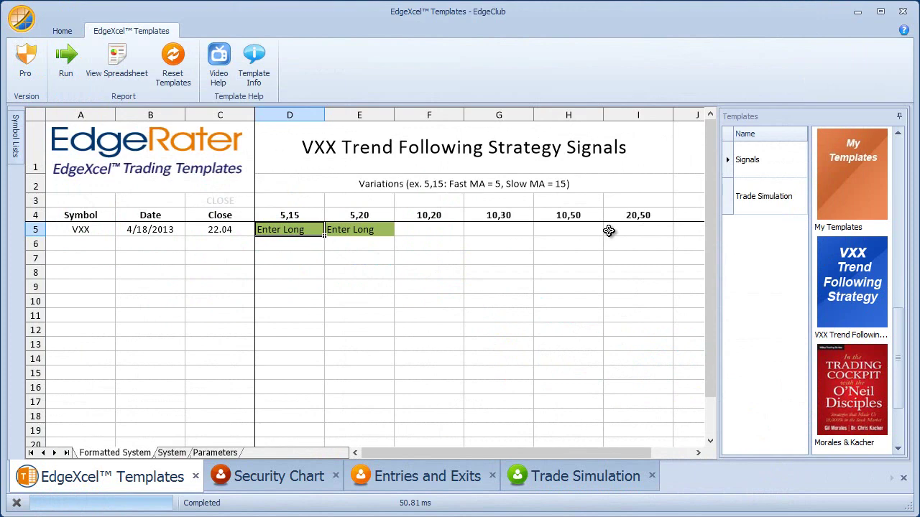
pyautogui.click(760, 206)
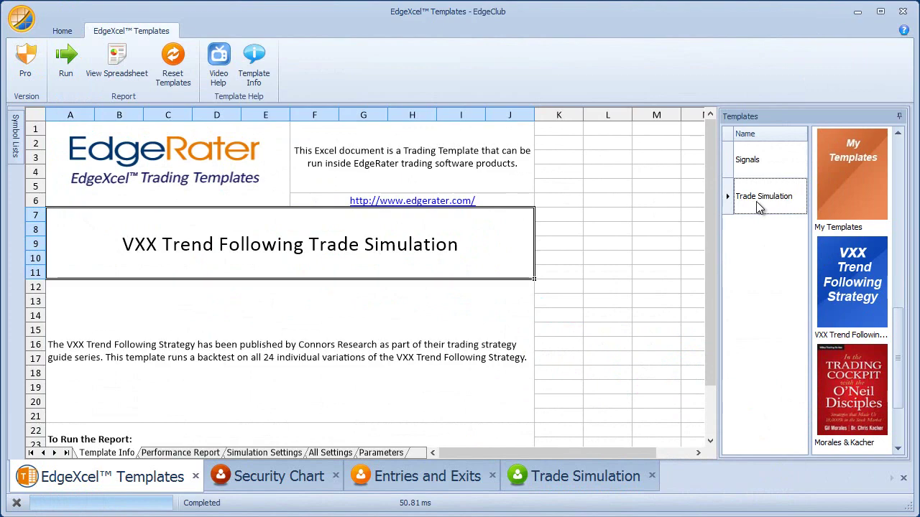
pyautogui.click(15, 141)
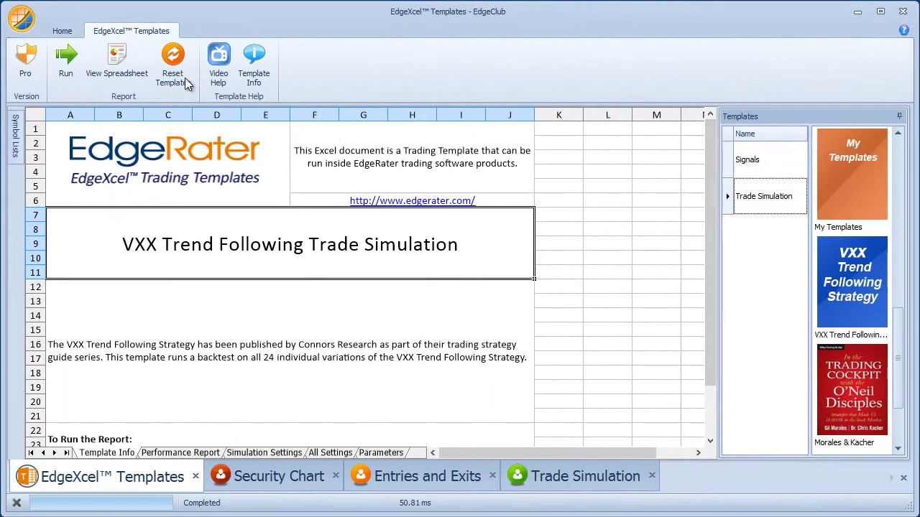
# - Run the trade simulation backtest and sort the performance summary by P/L, highest first
pyautogui.click(77, 63)
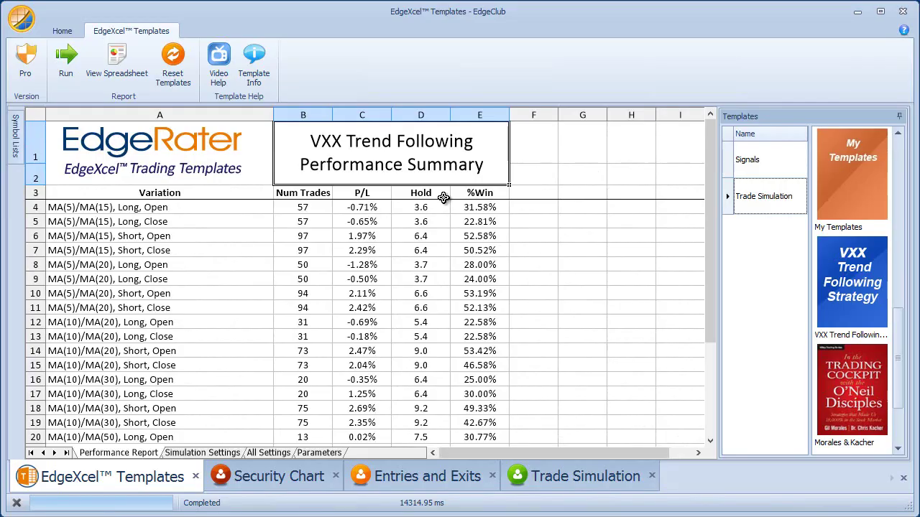
pyautogui.click(381, 192)
pyautogui.click(383, 189)
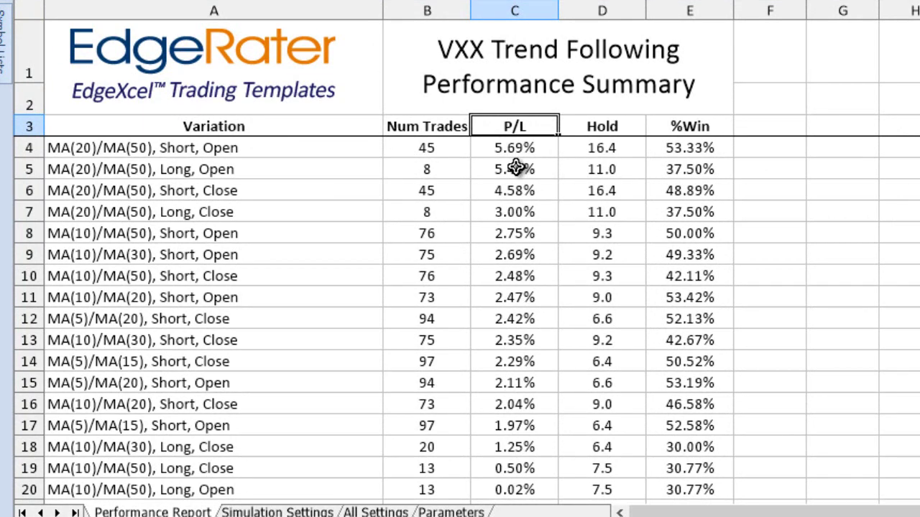
pyautogui.scroll(-1, 460, 316)
pyautogui.scroll(-2, 363, 320)
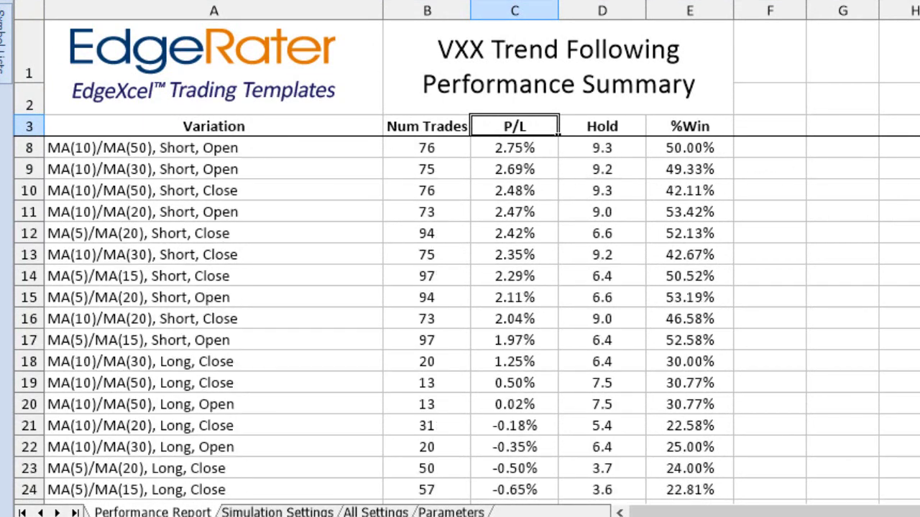
pyautogui.scroll(3, 460, 316)
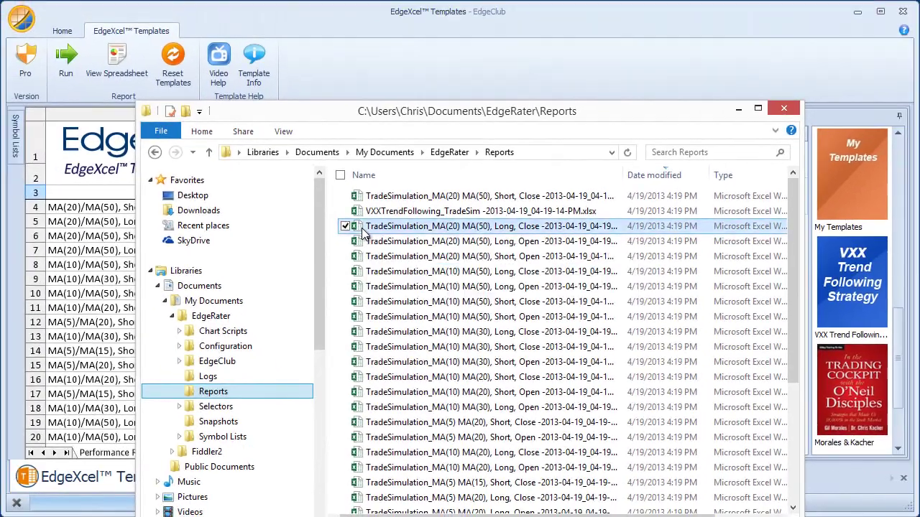
# - Open a TradeSimulation_MA(20) MA(50) report in Excel to view its Trade Summary
pyautogui.click(352, 215)
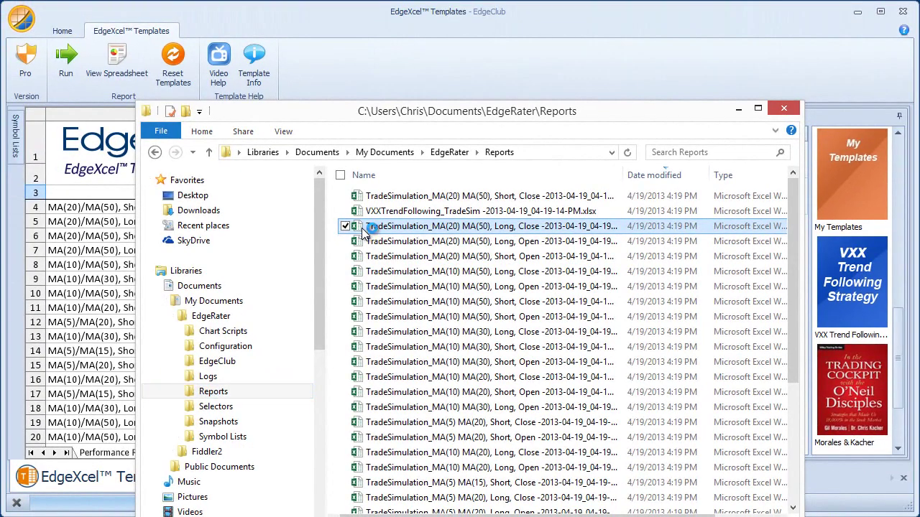
pyautogui.doubleClick(363, 229)
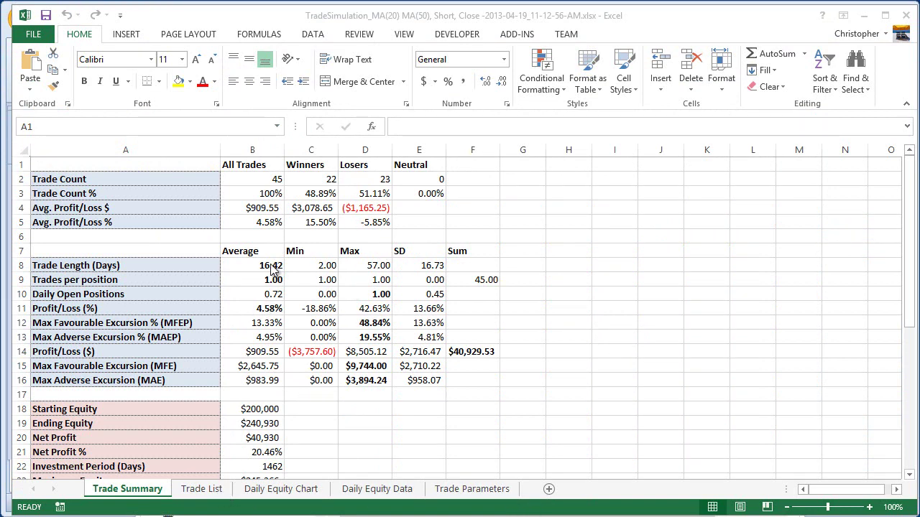
# - Show the Trade List sheet and scroll through the 45 short VXX trades with P/L, MFE and MAE
pyautogui.click(212, 489)
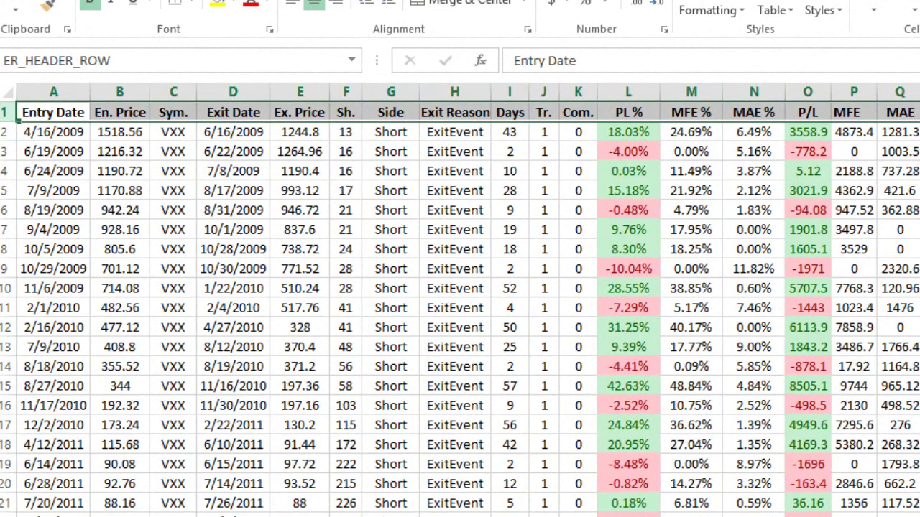
pyautogui.scroll(-3, 460, 319)
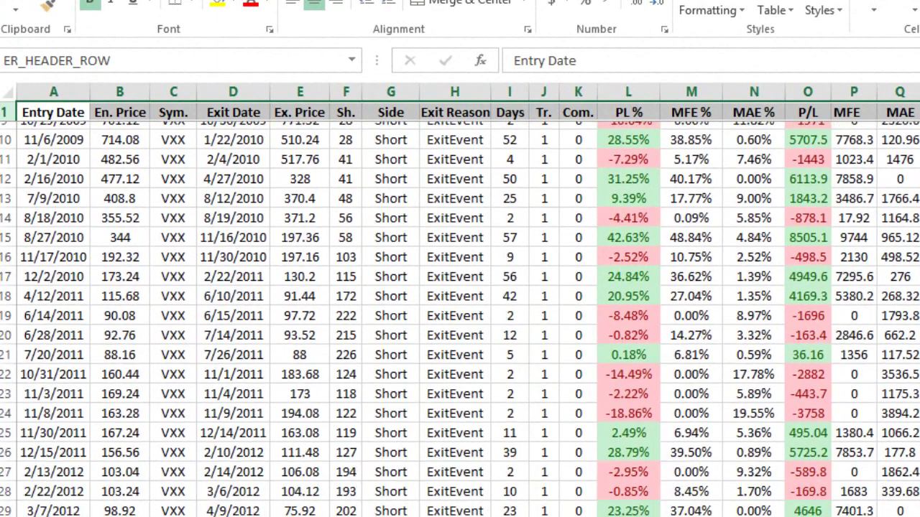
pyautogui.scroll(3, 460, 319)
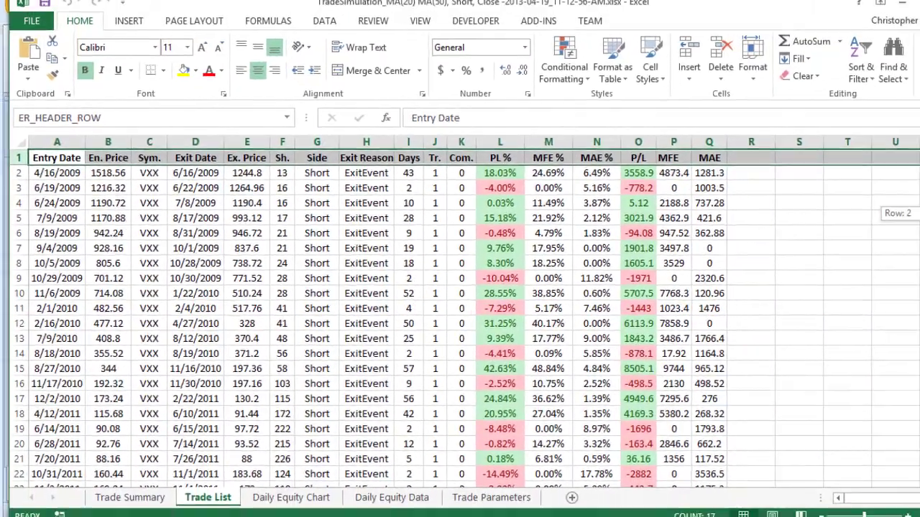
pyautogui.moveTo(910, 215); pyautogui.dragTo(902, 176)
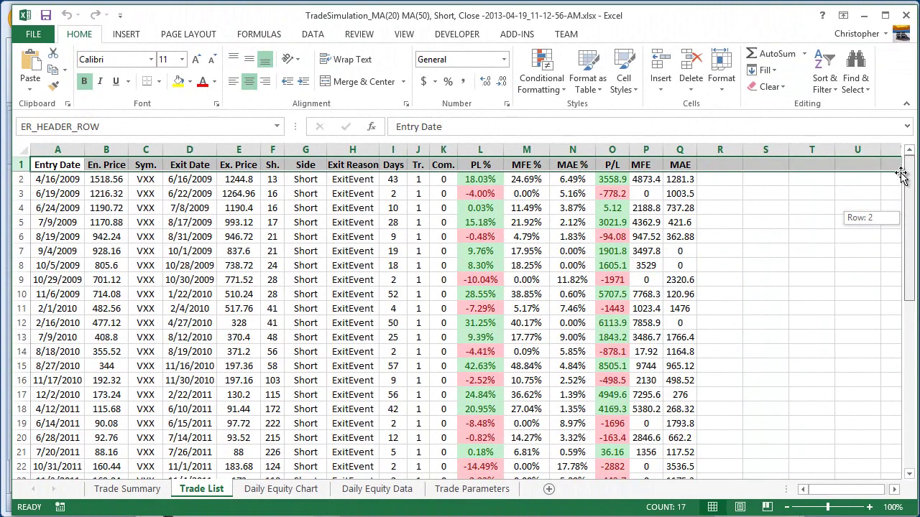
# - Look over the Daily Equity Chart and Daily Equity Data sheets, return to Trade Summary, then close the workbook
pyautogui.click(287, 490)
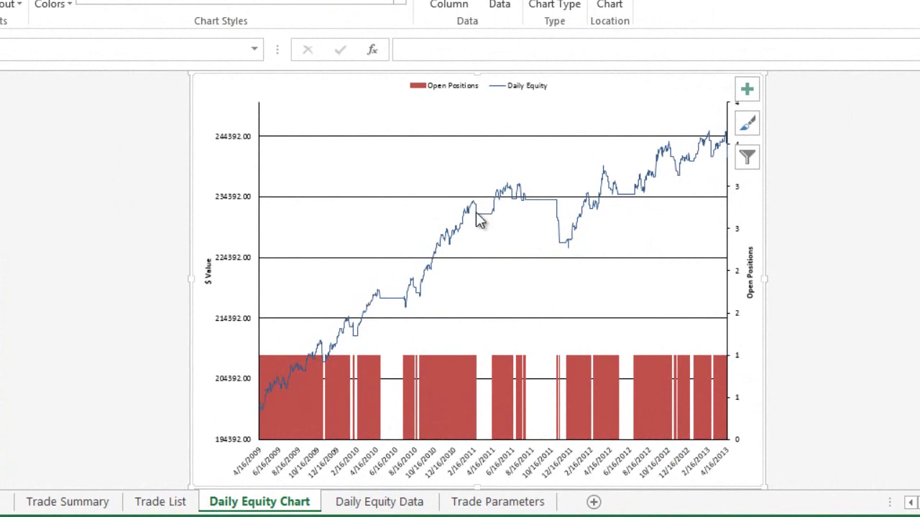
pyautogui.click(379, 501)
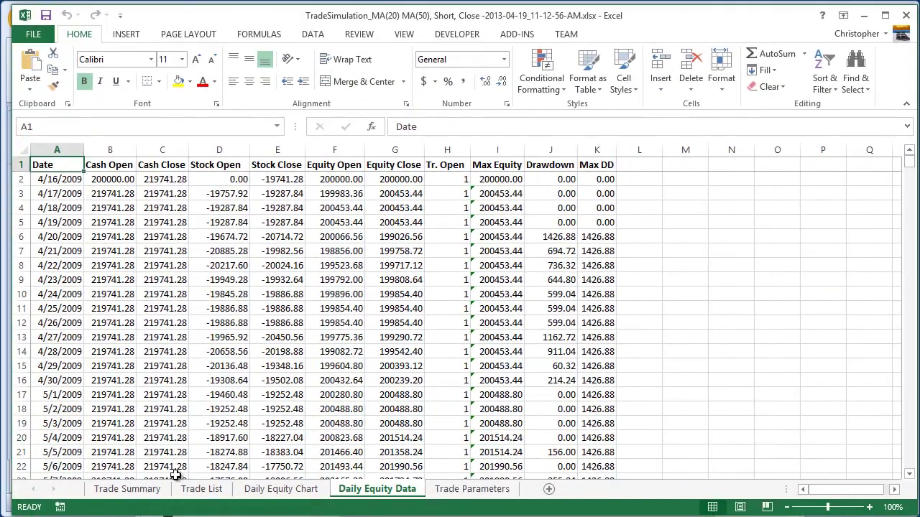
pyautogui.click(143, 496)
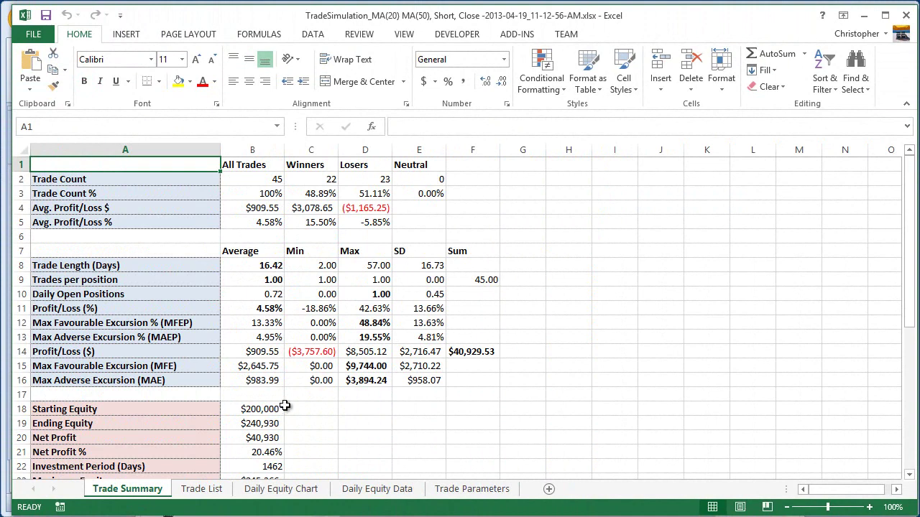
pyautogui.click(907, 16)
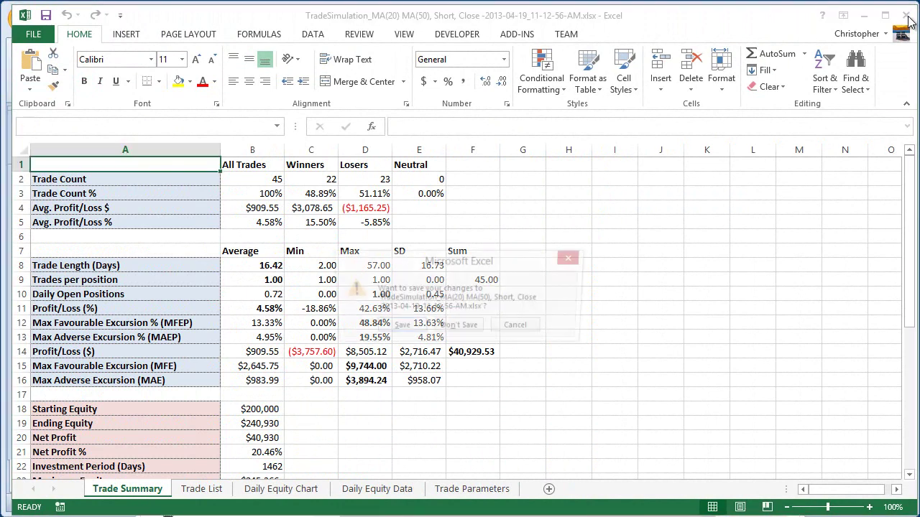
# - Discard changes to the trade simulation workbook and bring EdgeClub's Performance Summary back to the front
pyautogui.click(458, 328)
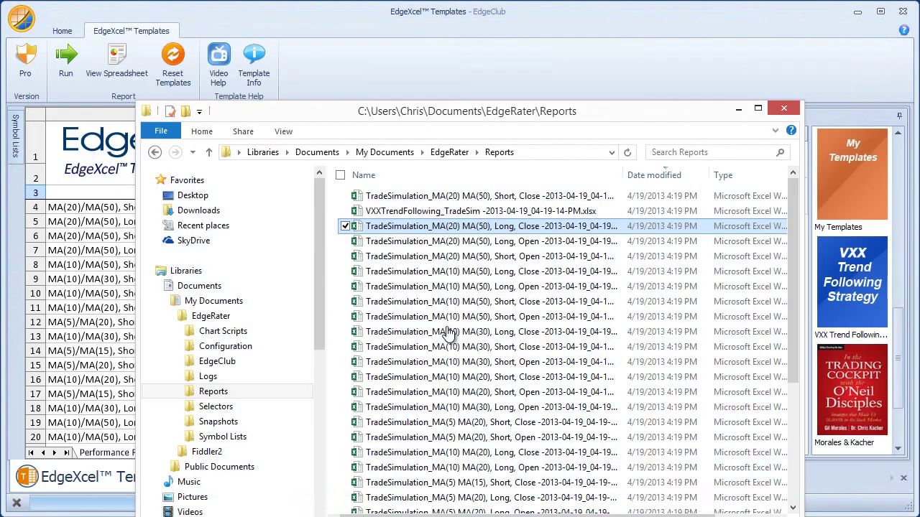
pyautogui.click(765, 19)
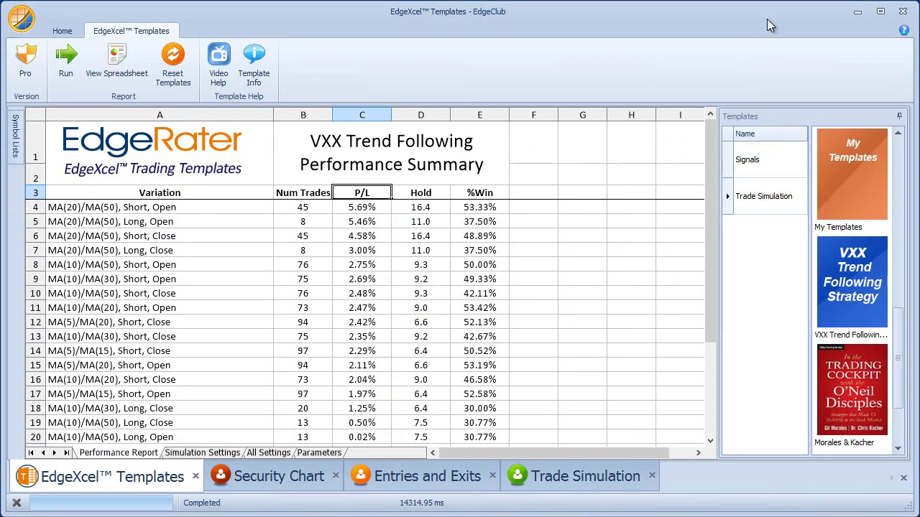
# - Switch back to the VXX Trend Following Signals template and reveal the Symbol Lists panel
pyautogui.click(764, 165)
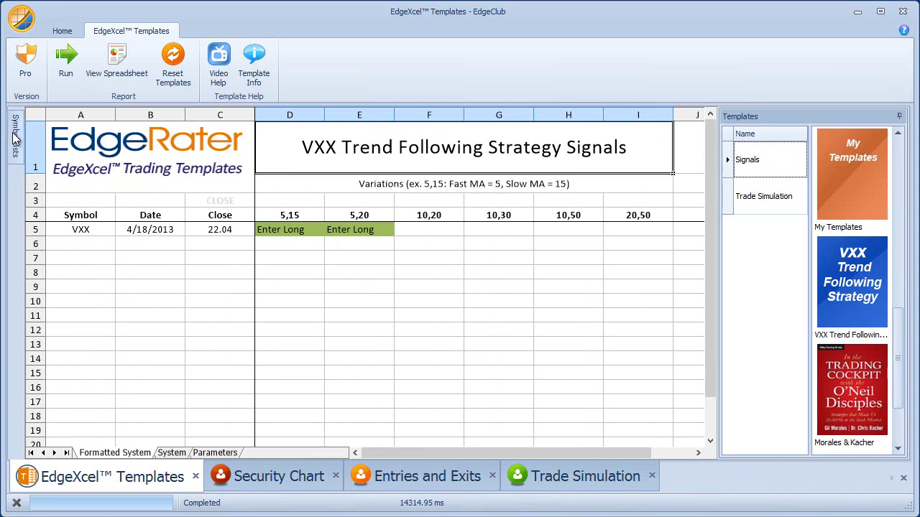
pyautogui.moveTo(21, 138)
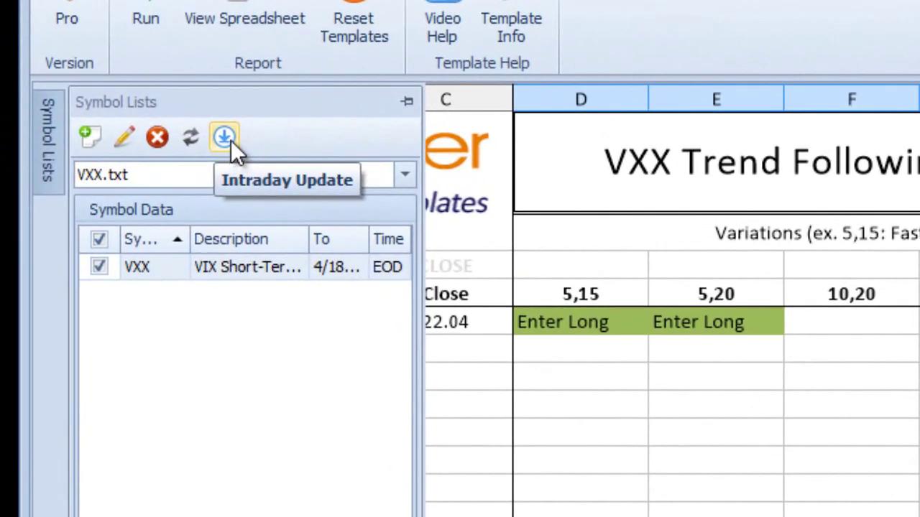
# - Run an intraday update for VXX, then rerun Signals so 5,15 and 5,20 flag Exit Long
pyautogui.click(231, 140)
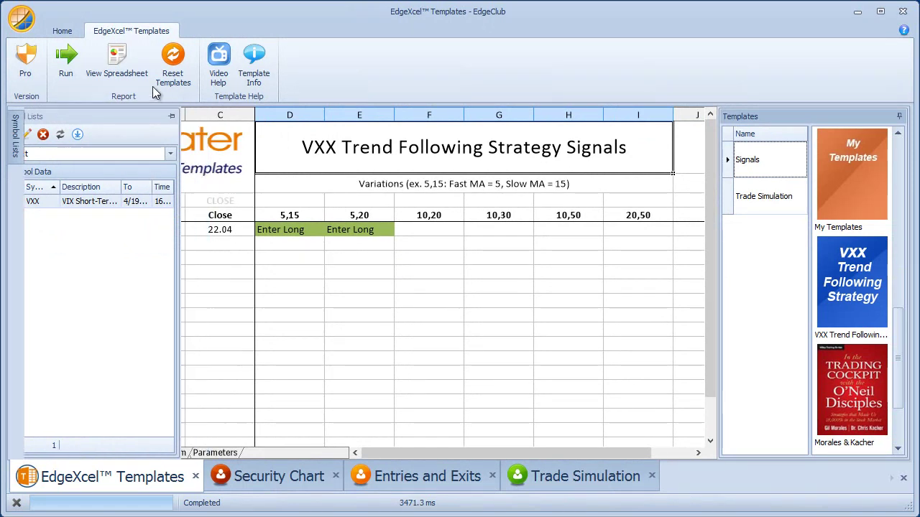
pyautogui.click(67, 63)
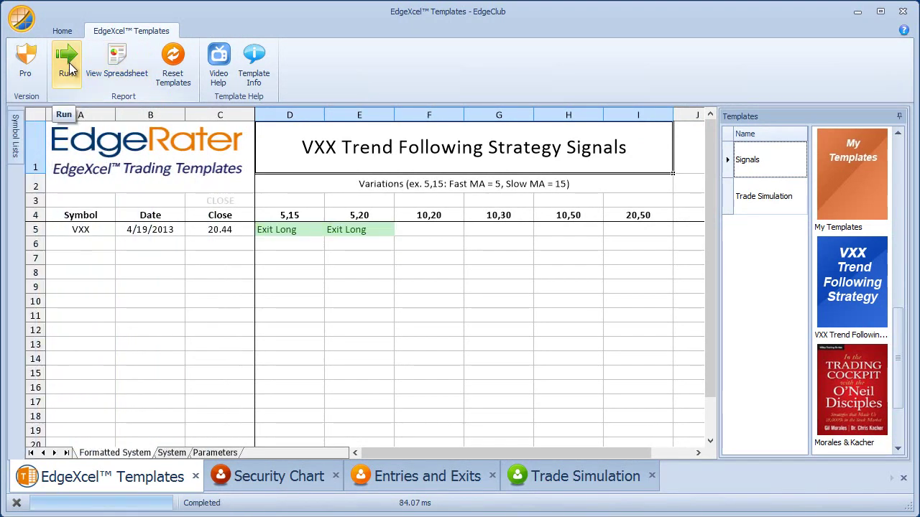